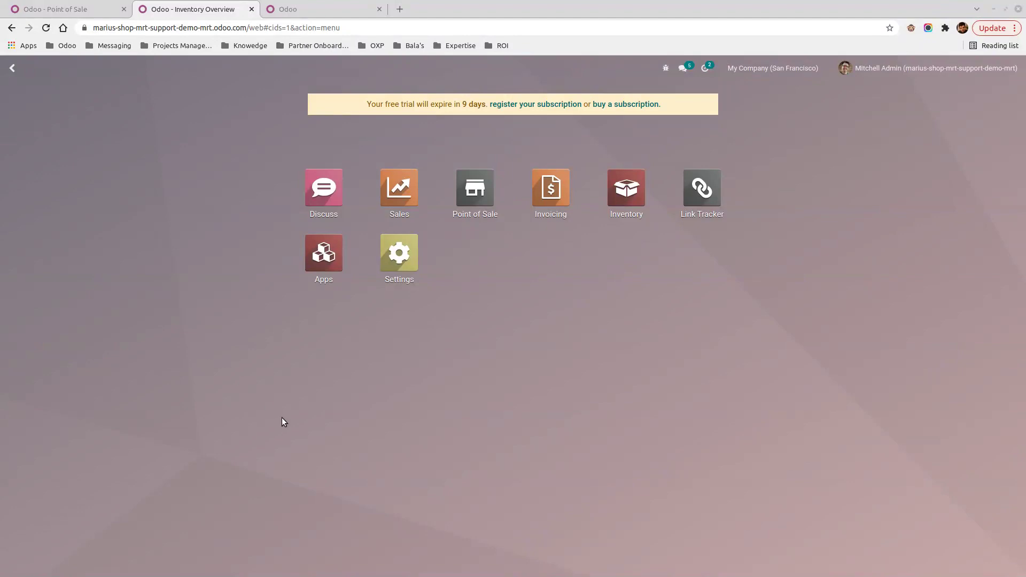
Find the Barcode Nomenclatures by searching for "nomen" and open the Default Nomenclature record
text(nome)
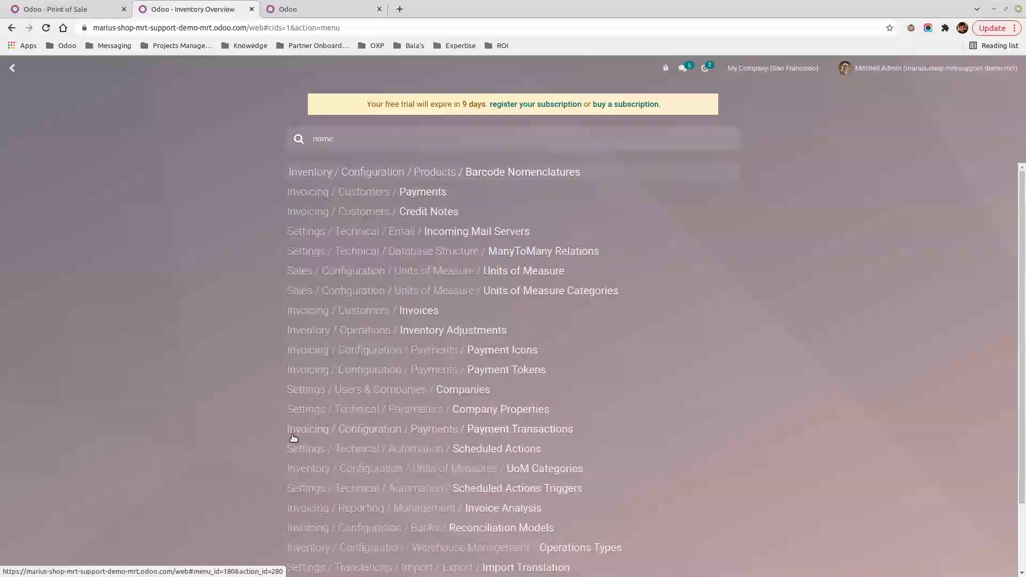
text(n)
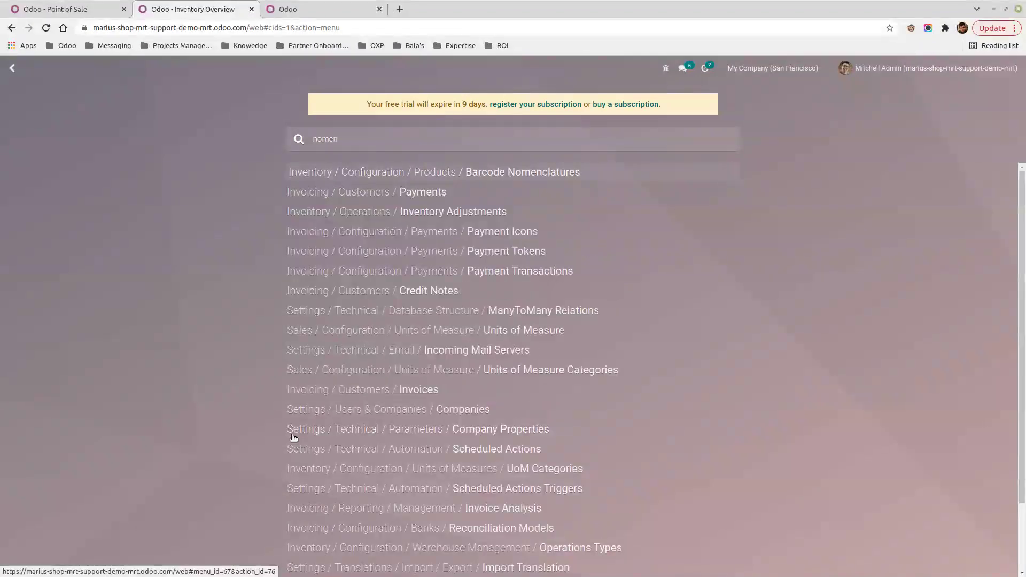
click(521, 174)
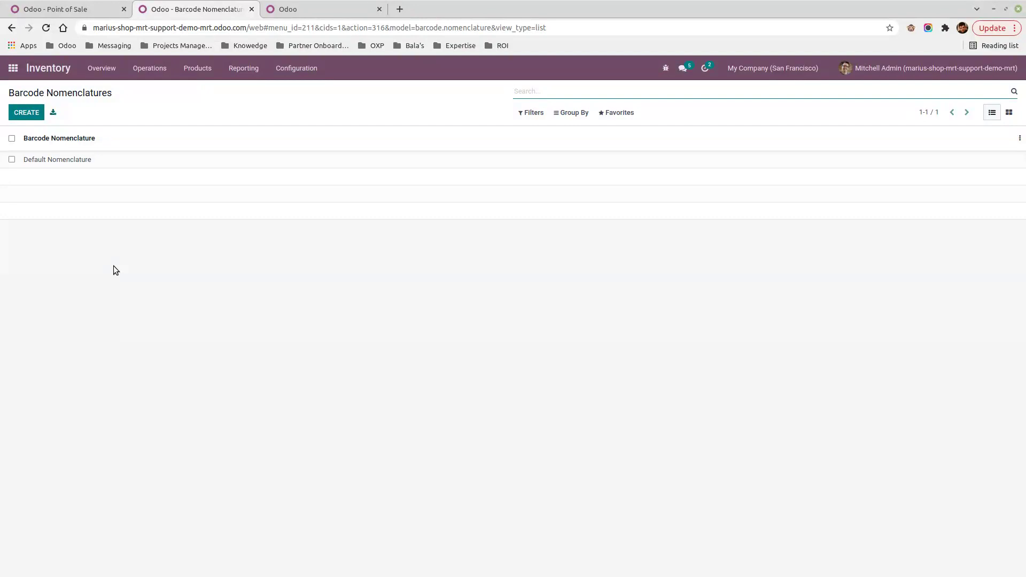
click(100, 160)
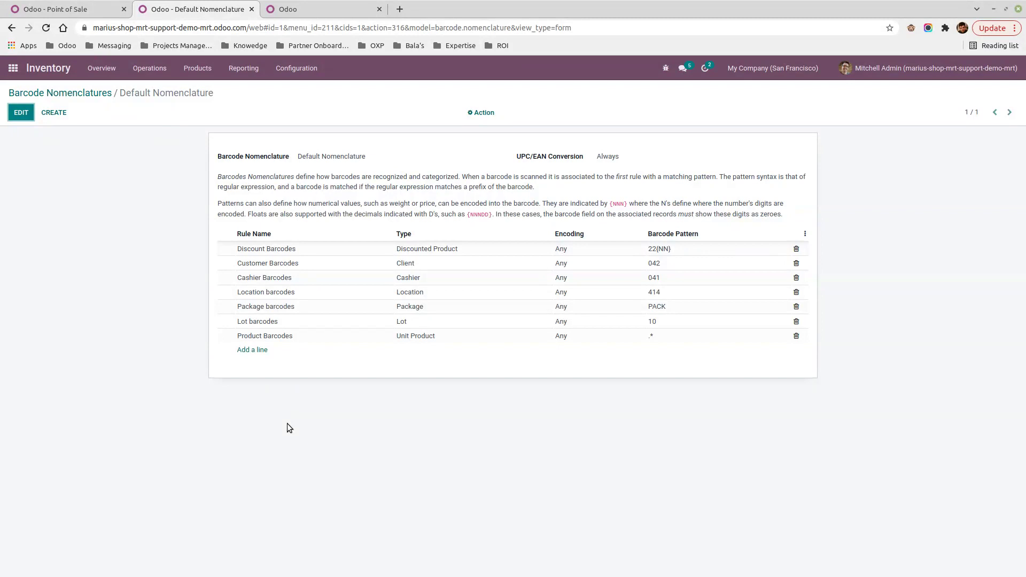
Add a rule to the Default Nomenclature named Weighted Barcodes with the type Weighted Product
click(260, 350)
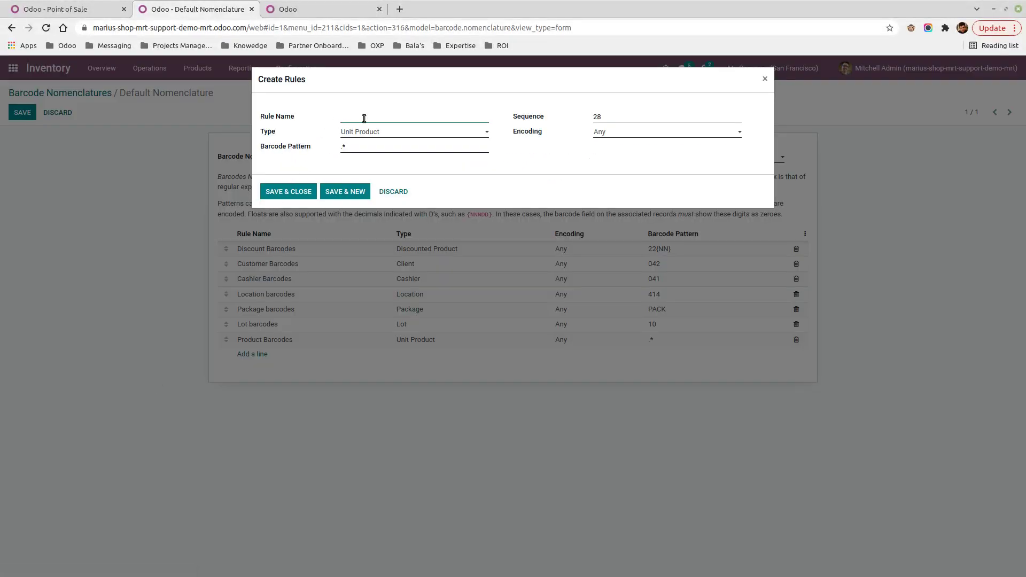
text(Weighte)
text(d products)
drag(404, 116, 372, 115)
text(Barcodes)
click(483, 132)
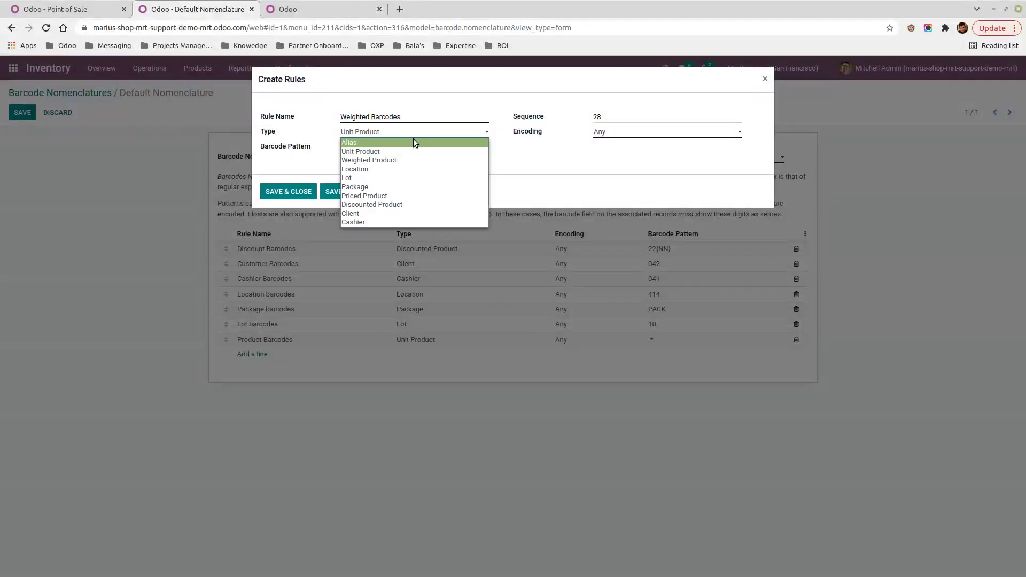
click(384, 160)
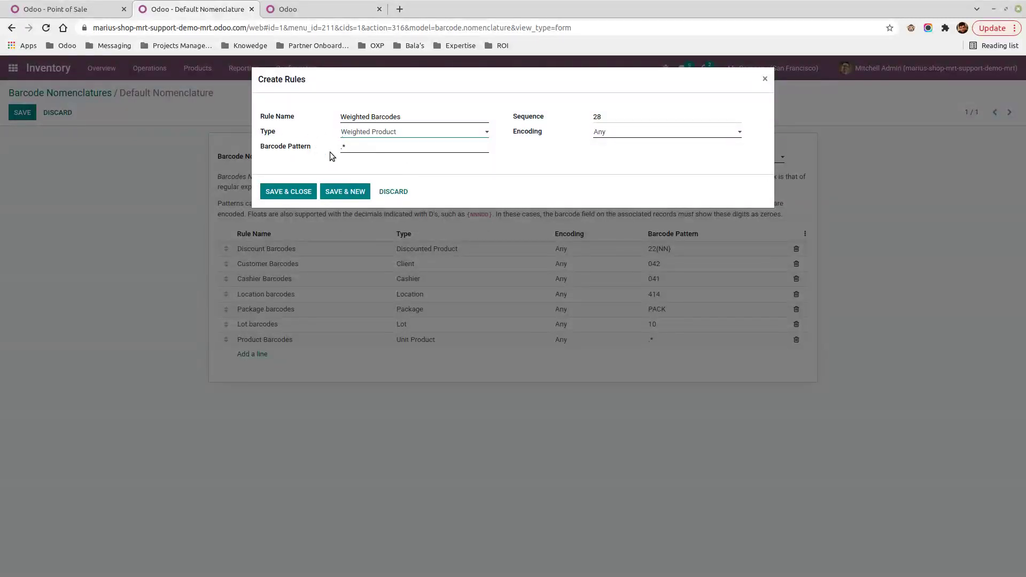
Save the weighted rule with barcode pattern 21......{NNDDD} and encoding Any, and move it to the first place among the rules
mouse_move(271, 153)
double_click(409, 142)
text(21)
text(NN)
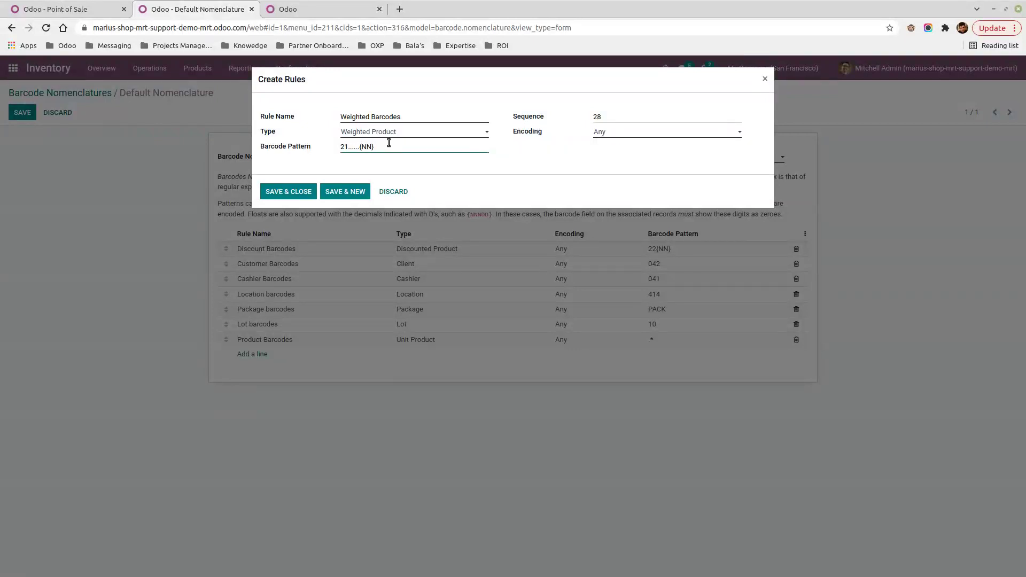
text(DDD)
click(614, 133)
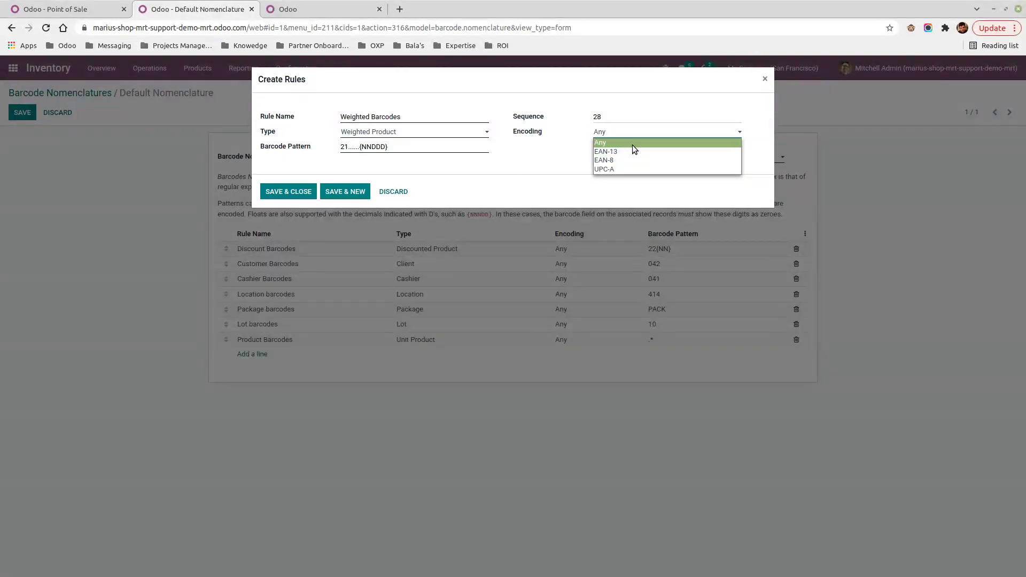
click(611, 143)
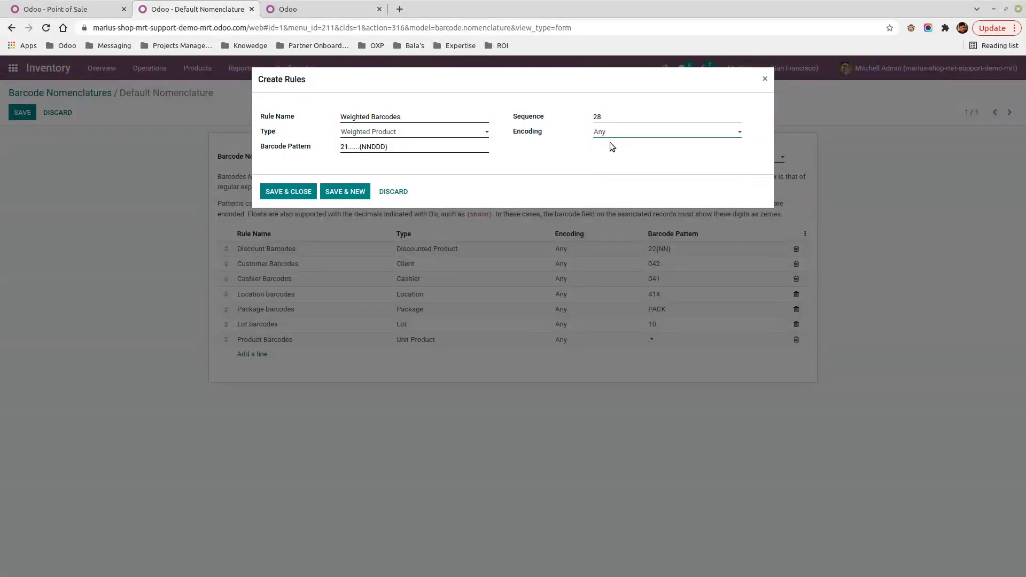
click(292, 195)
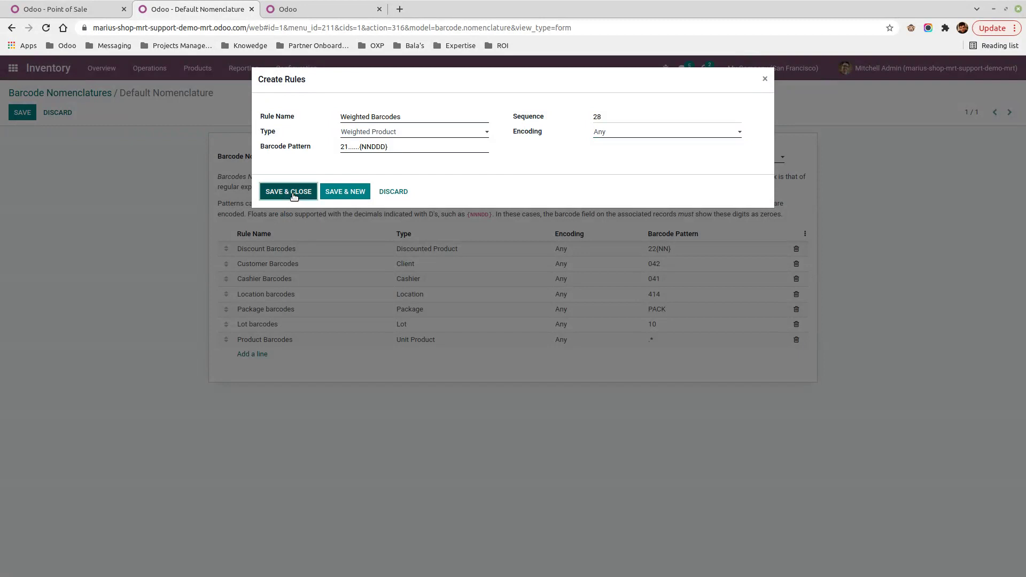
drag(228, 357, 227, 248)
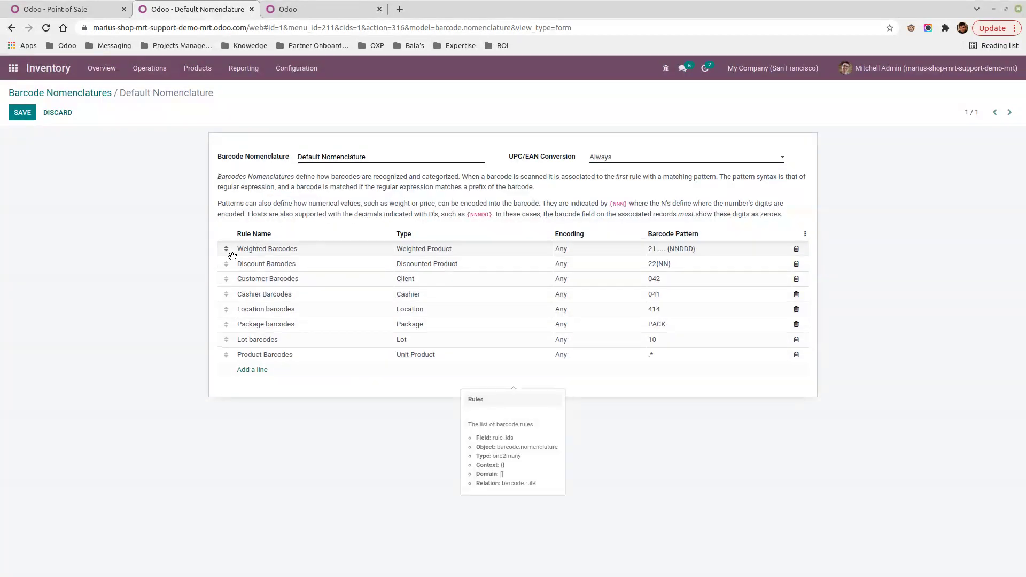
Add another rule to the nomenclature named Priced Barcodes with the type Priced Product
click(249, 370)
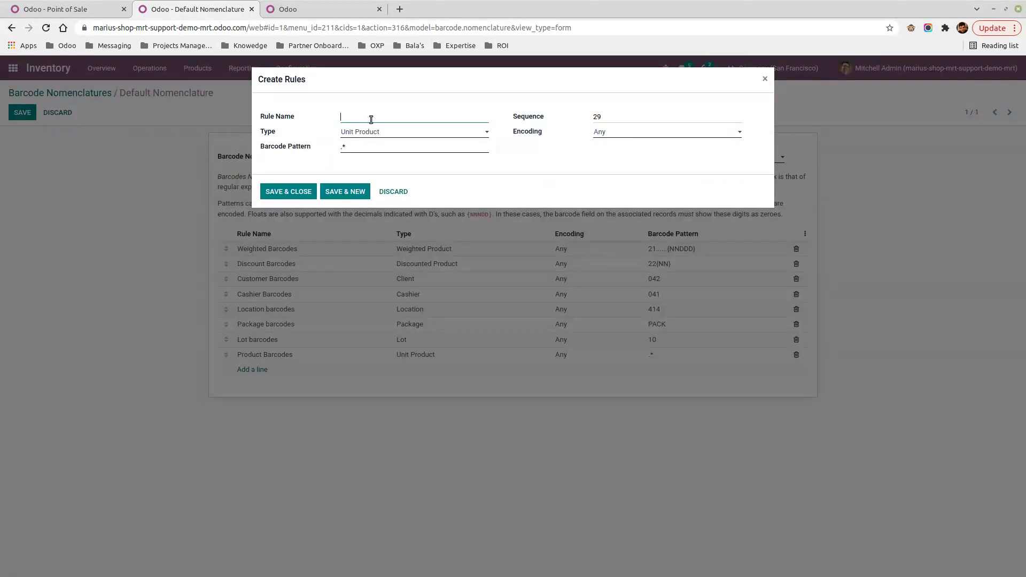
text(Priced Barcodes)
click(390, 132)
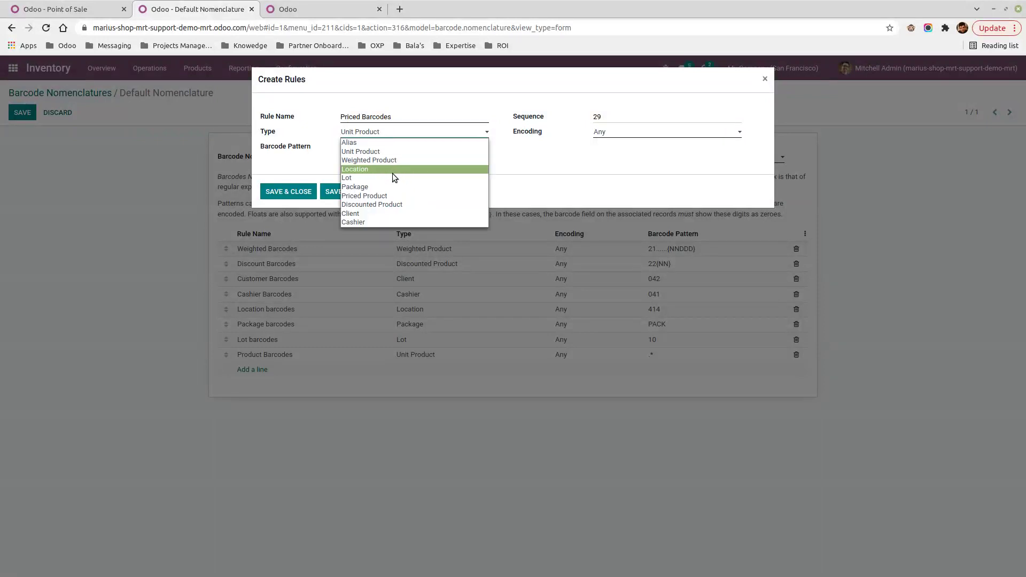
click(392, 196)
key(Tab)
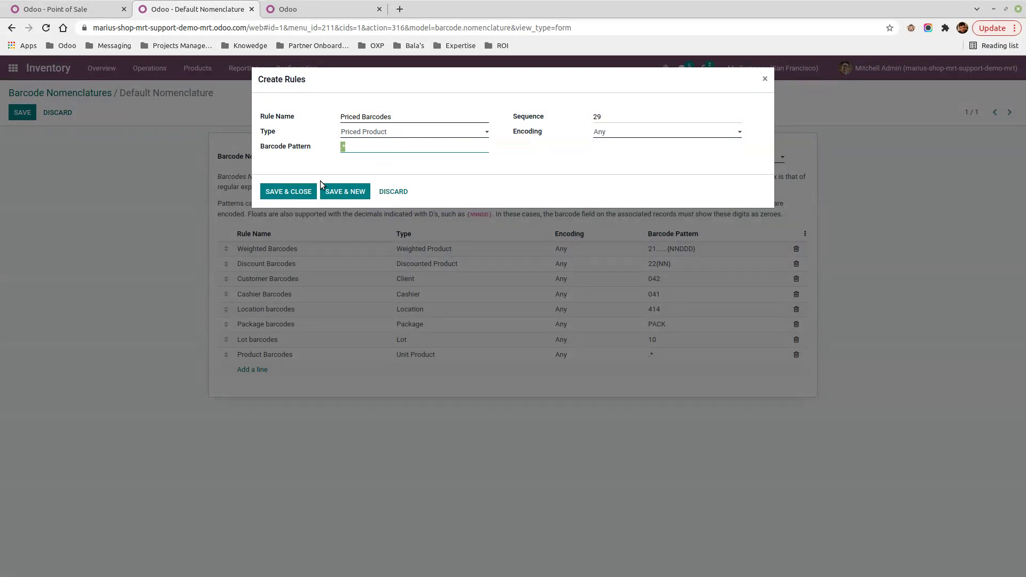
Give the priced rule the pattern 23......{NNNDD}, place it directly below Weighted Barcodes, and save the nomenclature
text(23)
text({)
text(NNNDD)
click(295, 193)
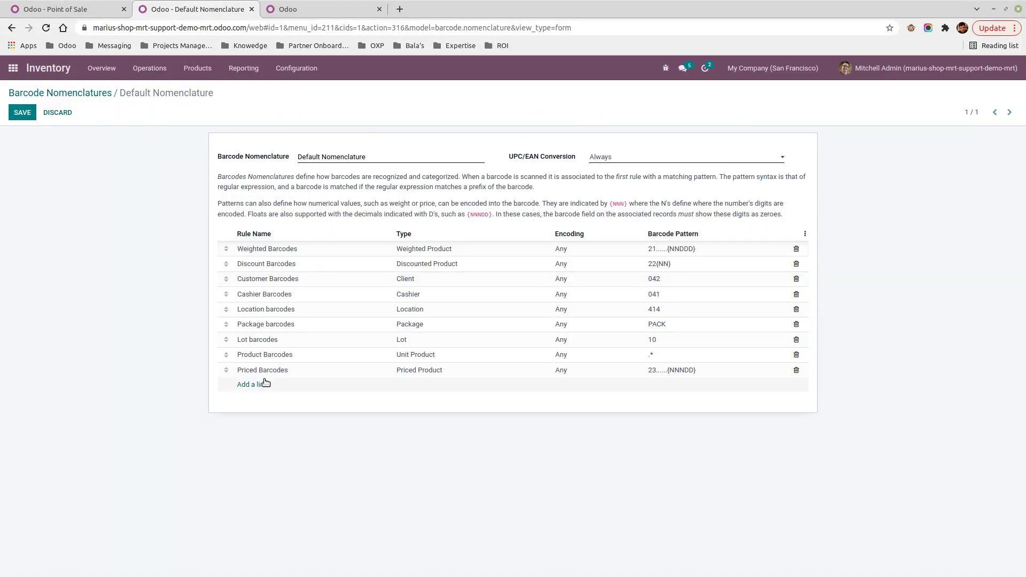
drag(225, 370, 225, 254)
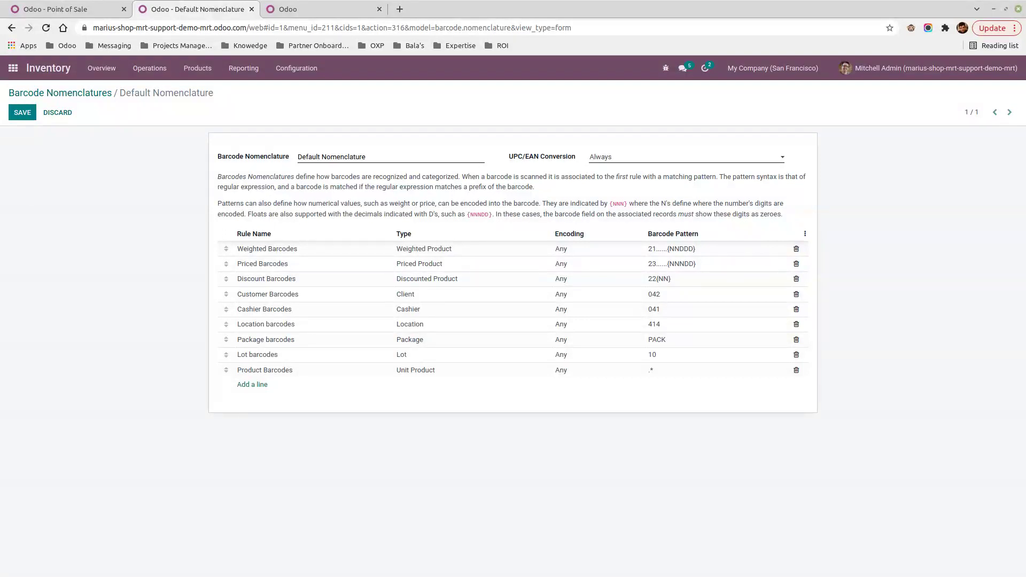
click(21, 113)
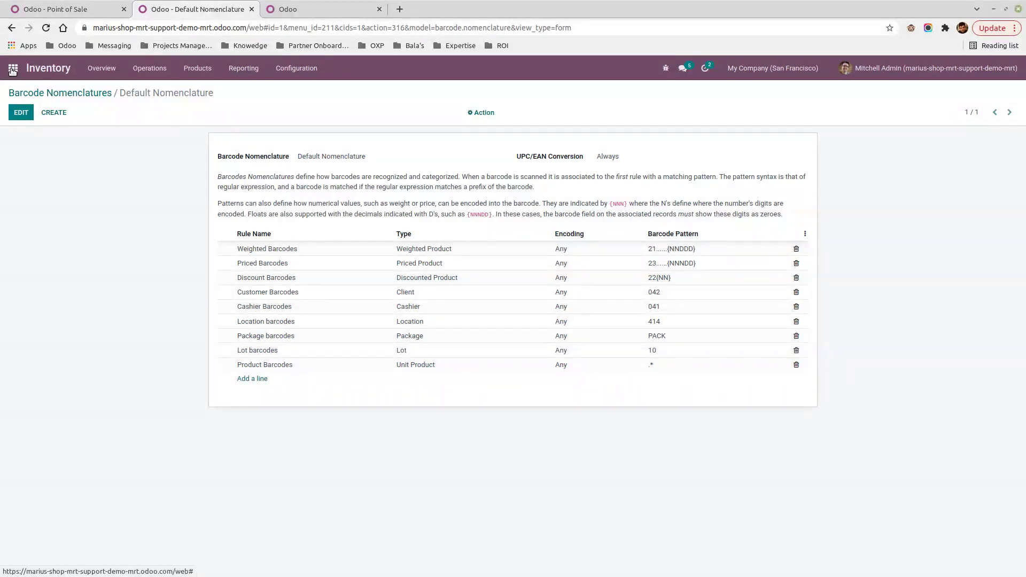
Open the Tomato product from the Inventory product list in the other Odoo browser tab
click(345, 9)
click(626, 196)
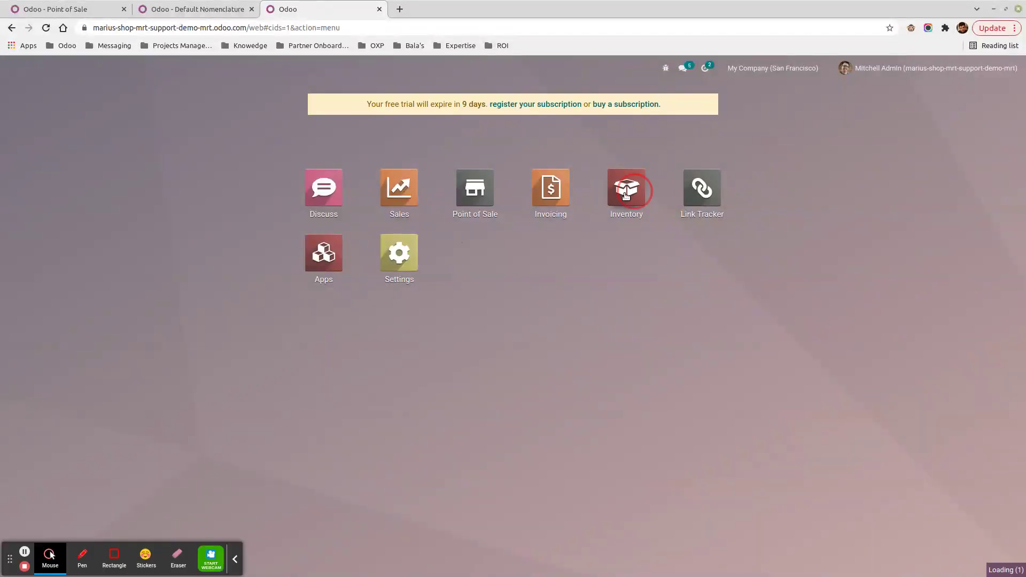
click(203, 68)
click(199, 88)
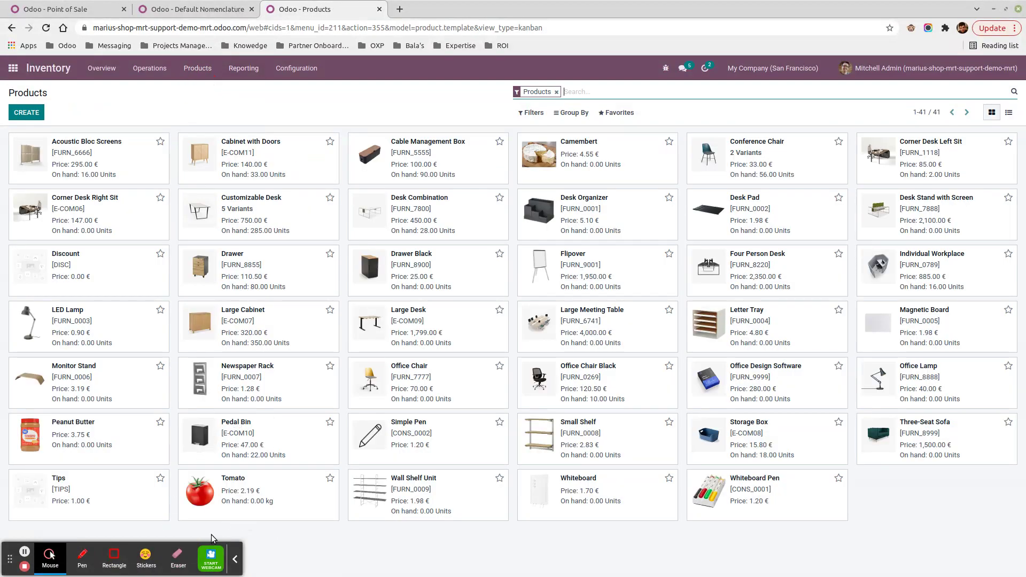
click(293, 503)
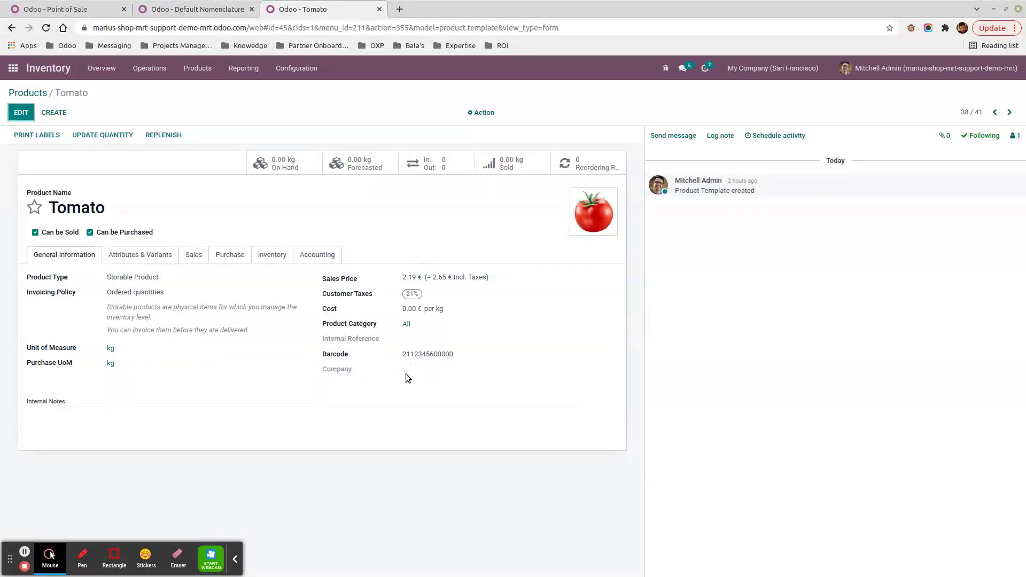
Examine the prefix, product digits and trailing weight digits of Tomato's barcode against the nomenclature's weighted rule
drag(411, 357, 404, 358)
key(ctrl+Page_Up)
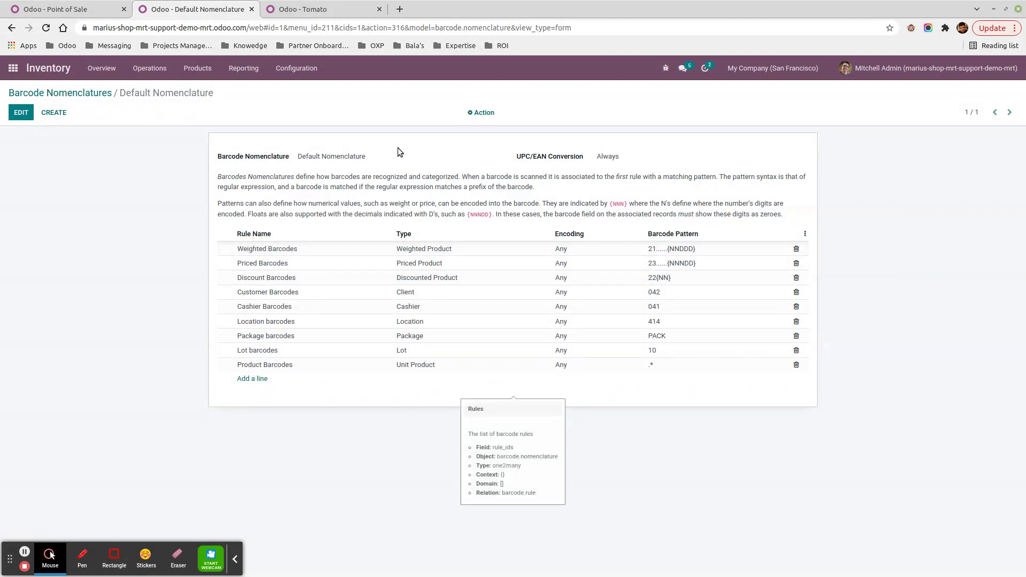
click(309, 9)
drag(411, 355, 434, 358)
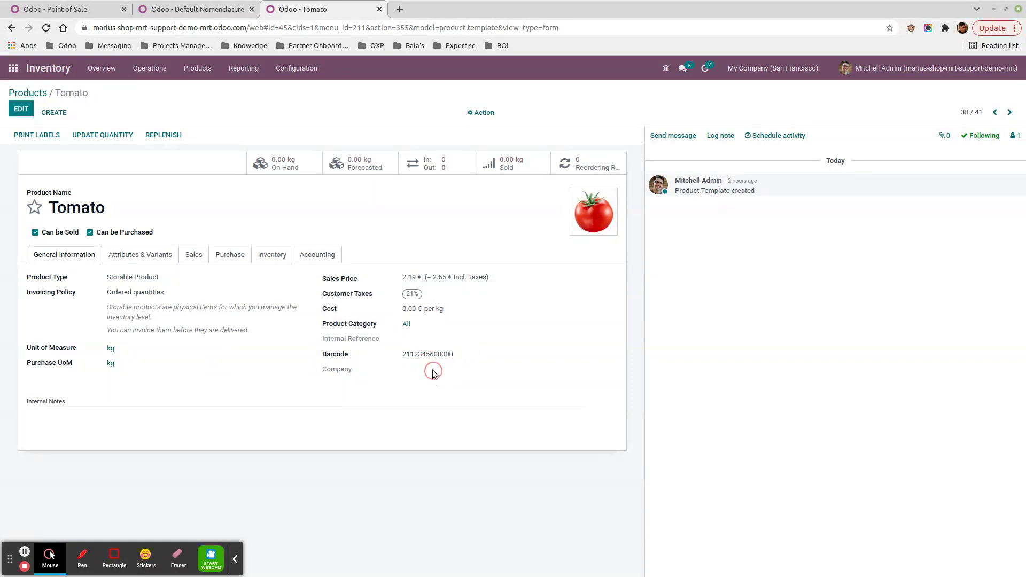
drag(434, 357, 456, 357)
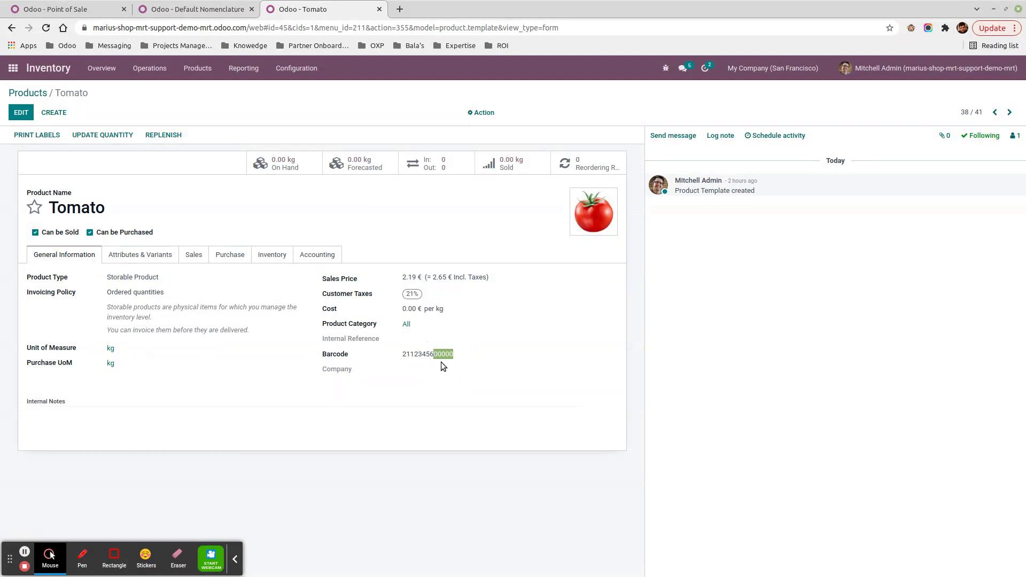
click(441, 358)
drag(433, 356, 443, 358)
double_click(442, 354)
click(456, 365)
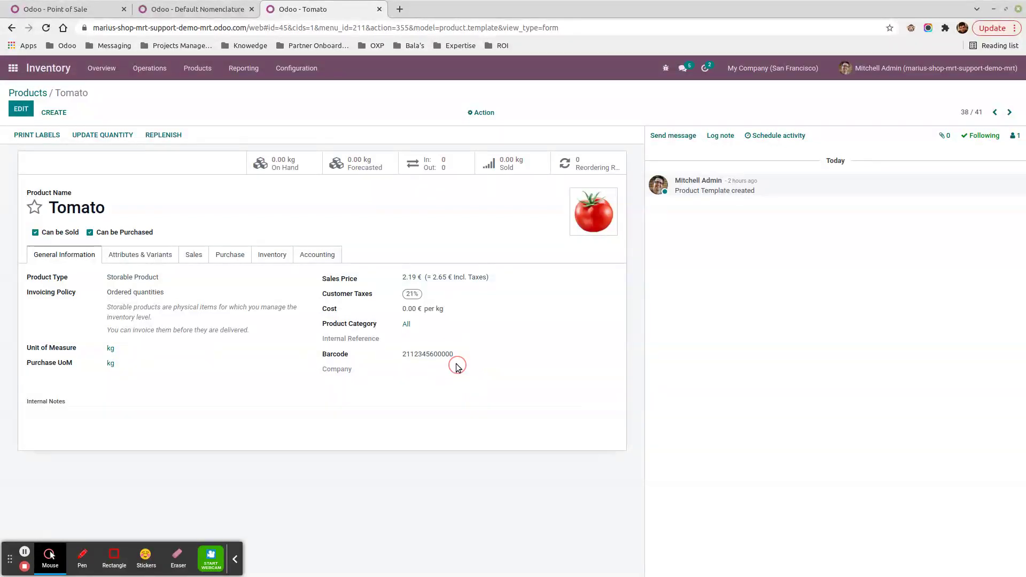
Open the Camembert product and examine the prefix, product digits and trailing price digits of its barcode
click(27, 93)
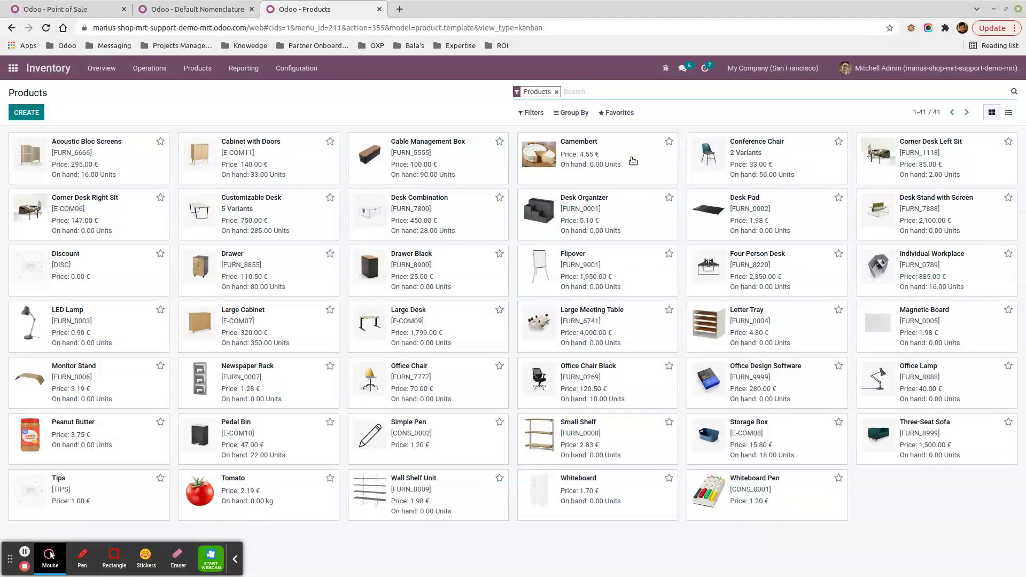
click(641, 169)
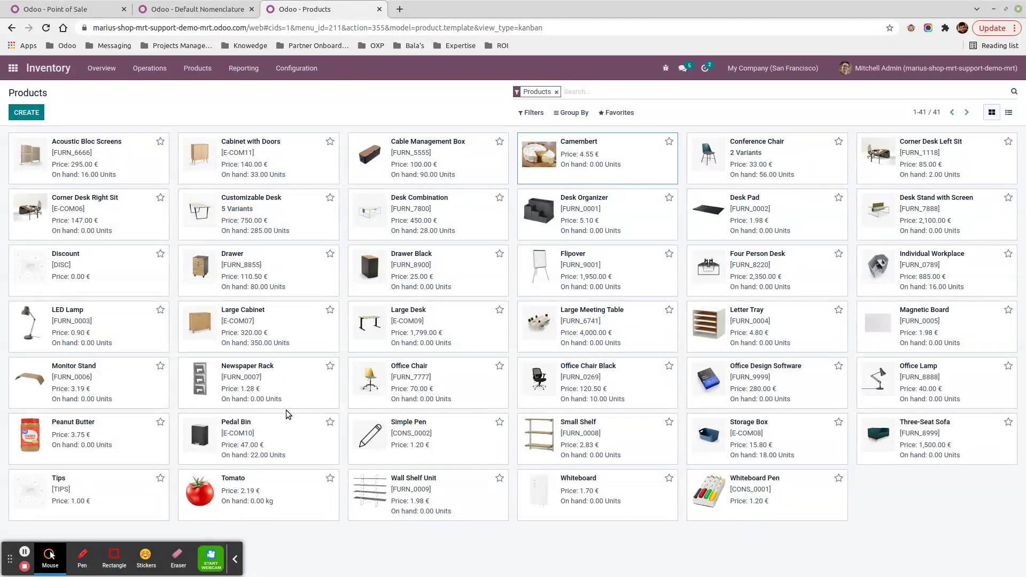
drag(403, 357, 409, 357)
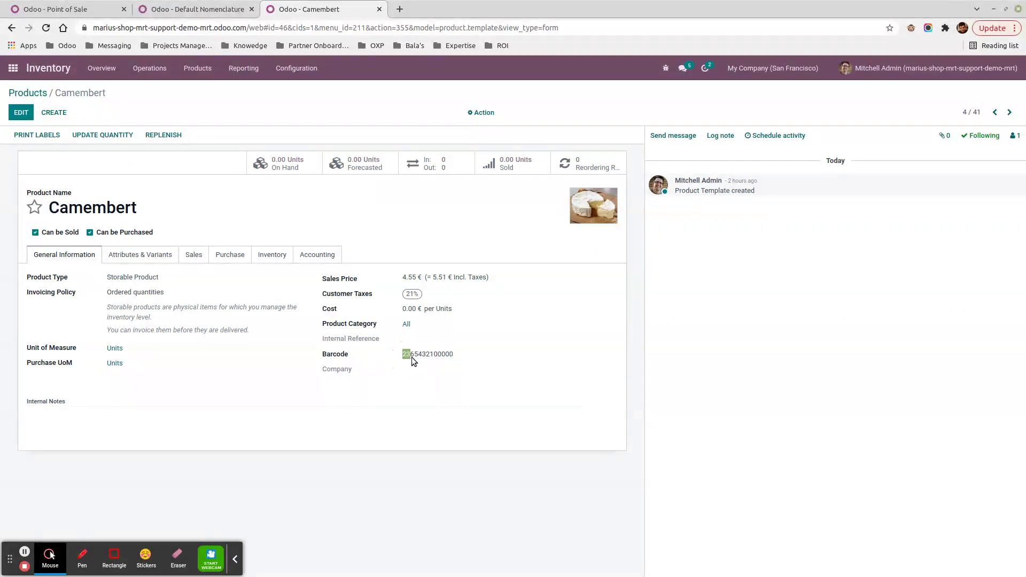
drag(409, 356, 436, 362)
click(438, 356)
drag(452, 358, 452, 358)
click(380, 425)
click(170, 293)
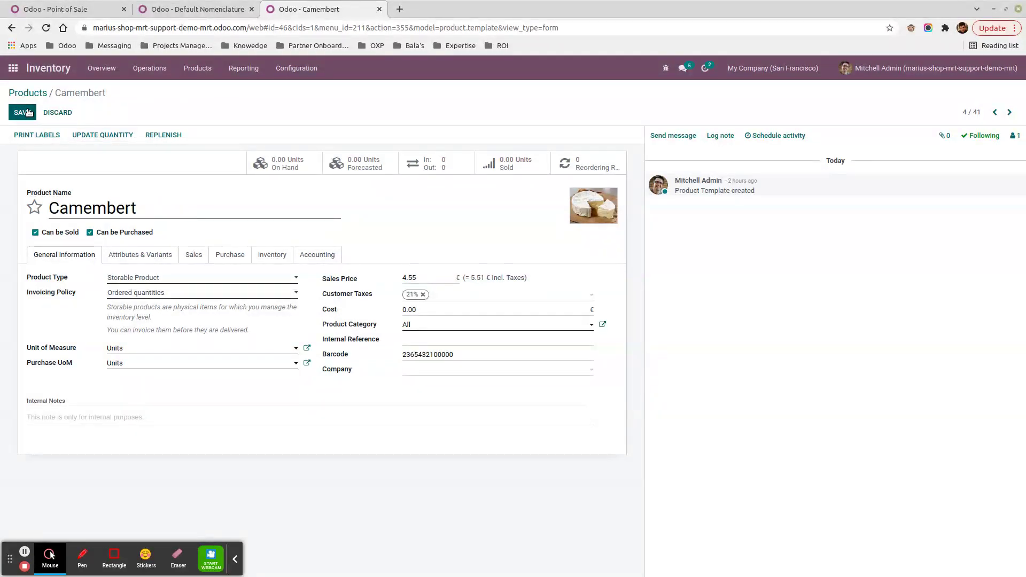
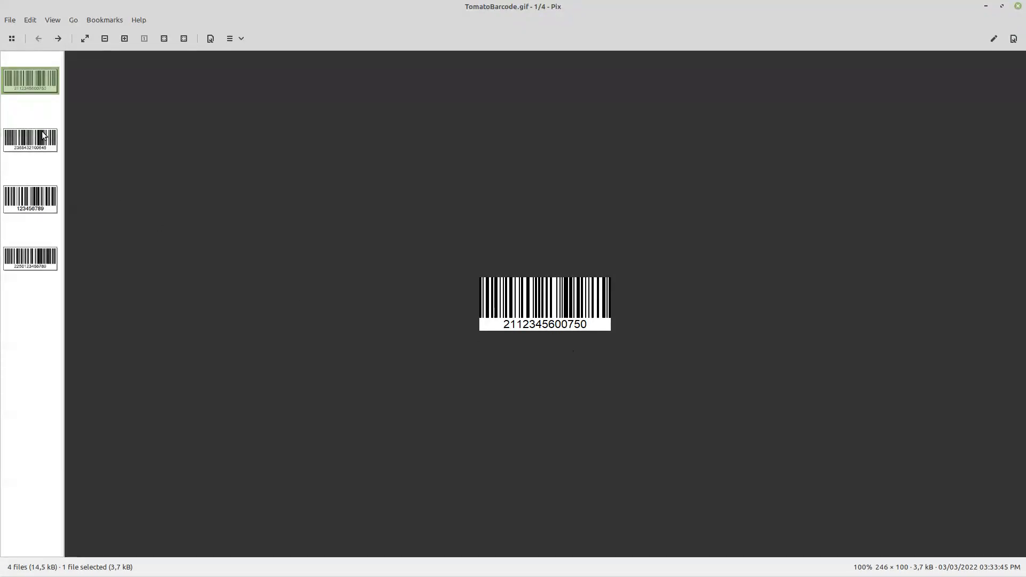
View the Camembert barcode image, CamemberBarcode.gif, in the Pix image viewer
key(Right)
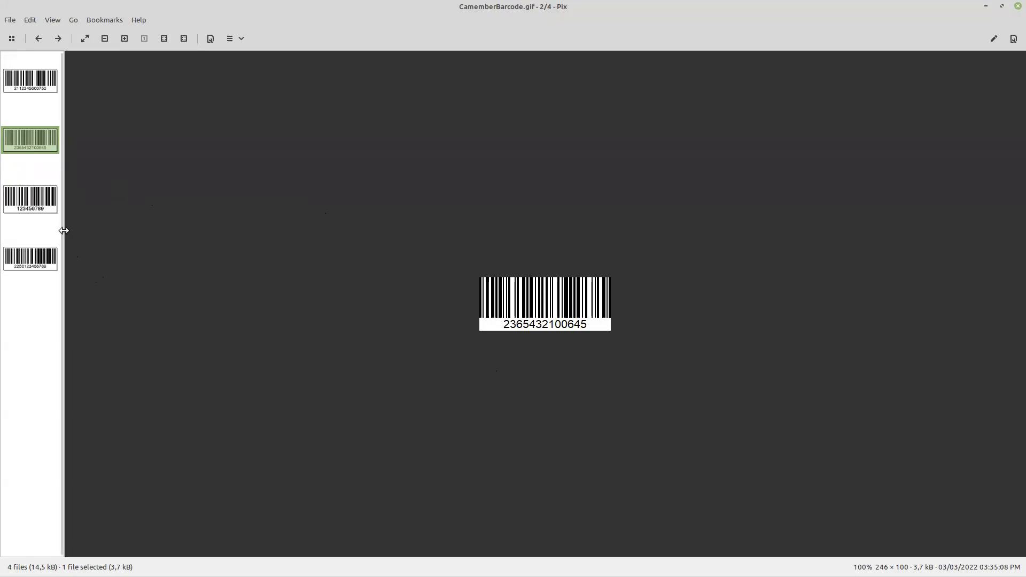
drag(64, 229, 67, 230)
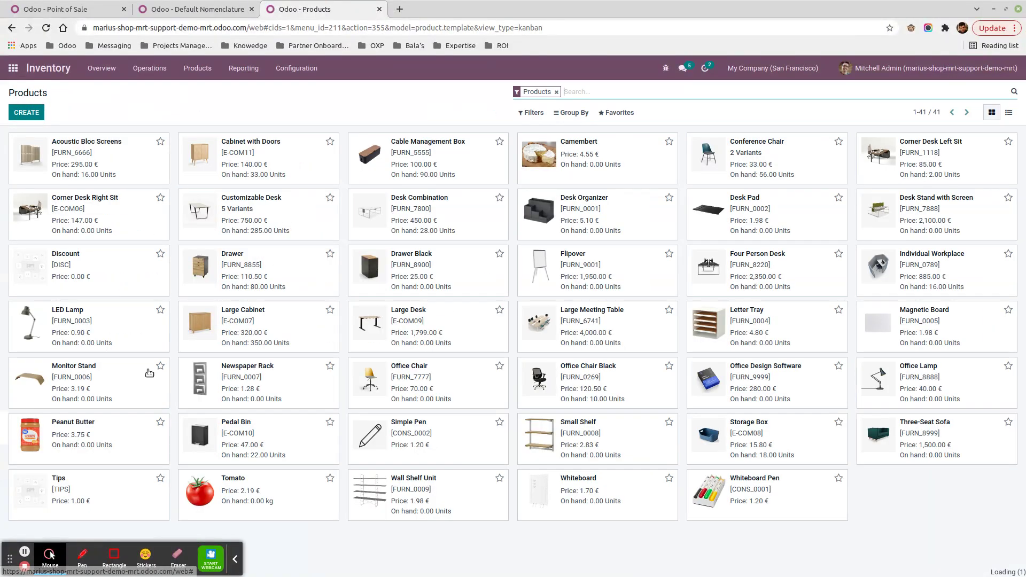
Open the Peanut Butter product, compare its barcode with the Default Nomenclature rules, and switch back to the barcode images in Pix
click(119, 450)
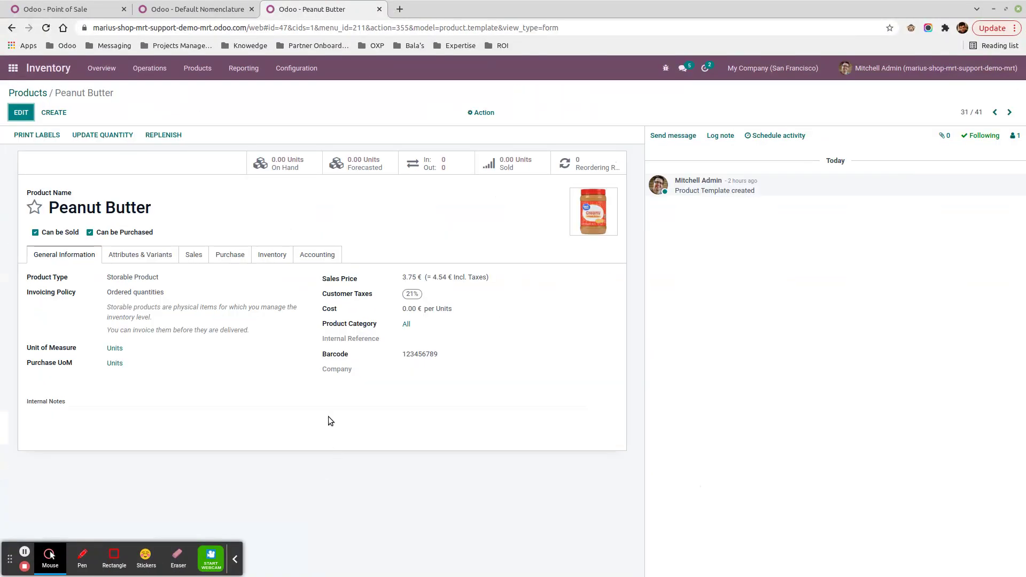
mouse_move(328, 416)
click(193, 9)
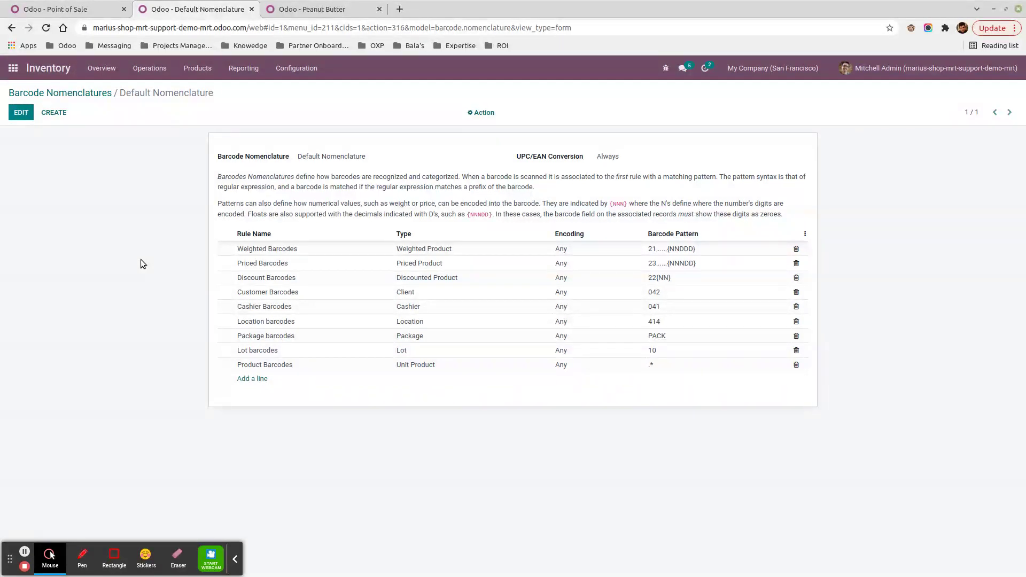
click(315, 10)
click(195, 10)
key(ctrl+alt+Right)
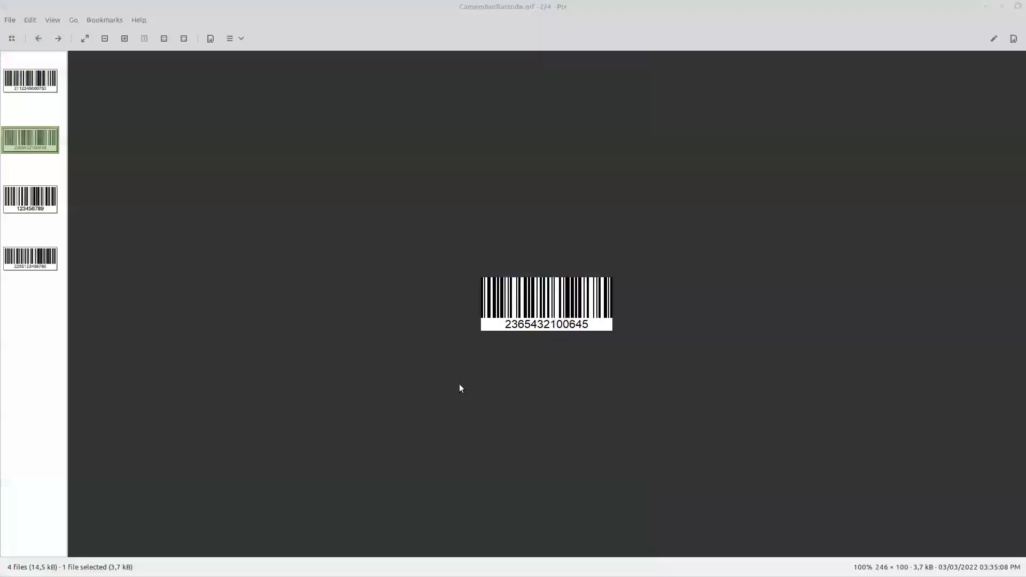
View the barcode images Peanut butterproductBarcode.gif and Peanutbutter50percentBarcode.gif in Pix, and minimize the viewer
key(Right)
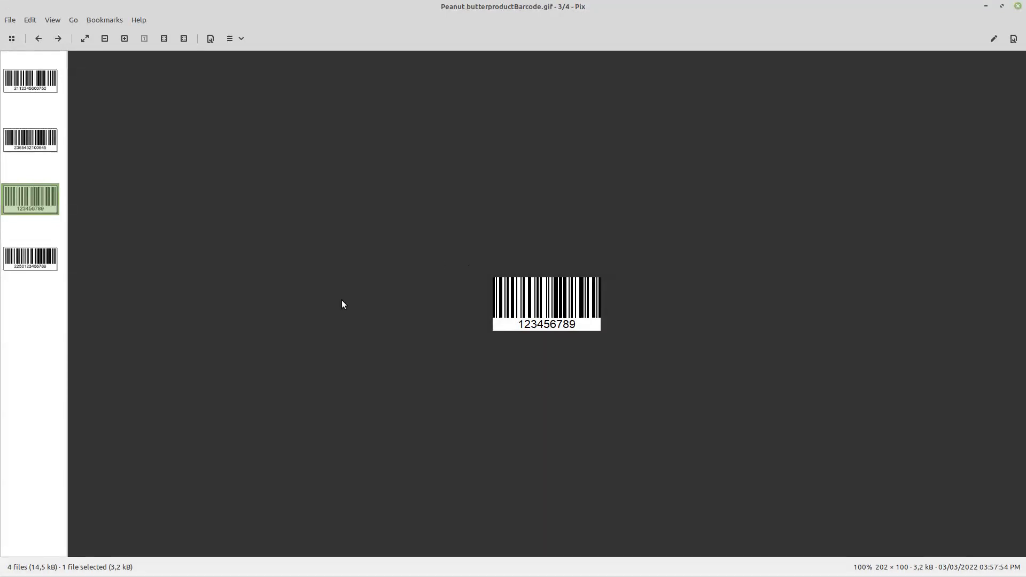
click(24, 256)
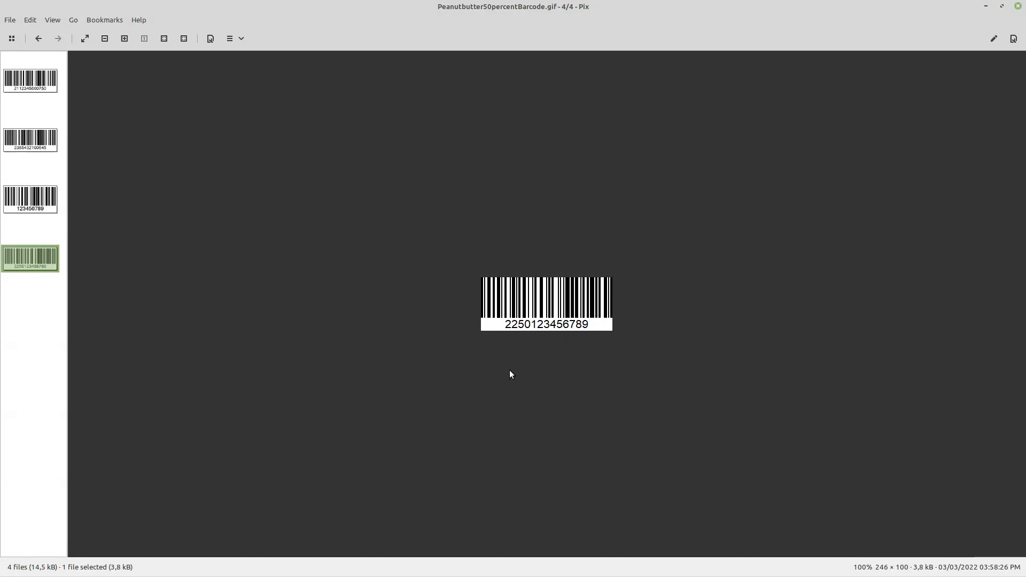
click(987, 7)
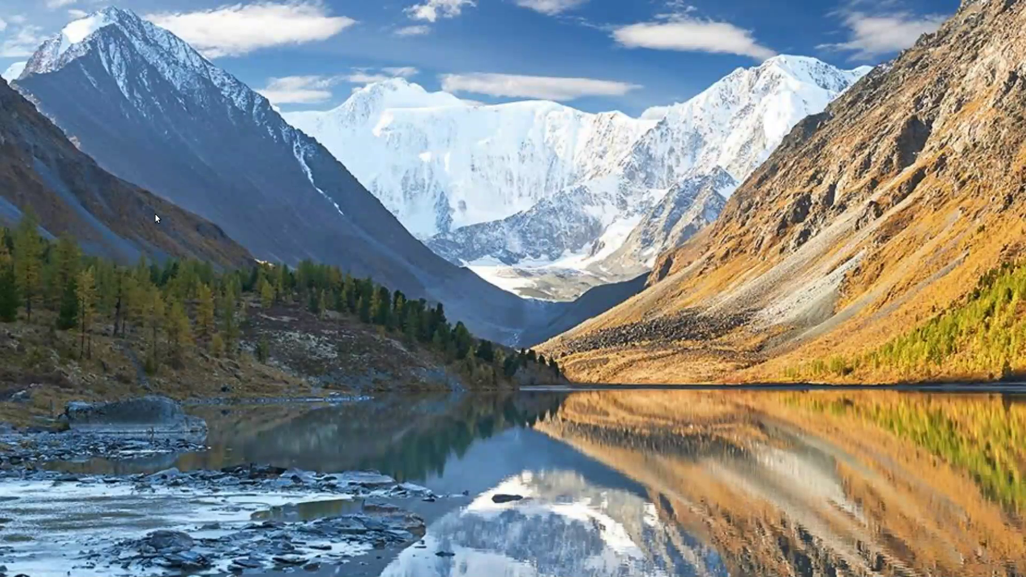
Switch back to Odoo Point of Sale and open a new session for Shop with opening cash of 0
key(alt+Tab)
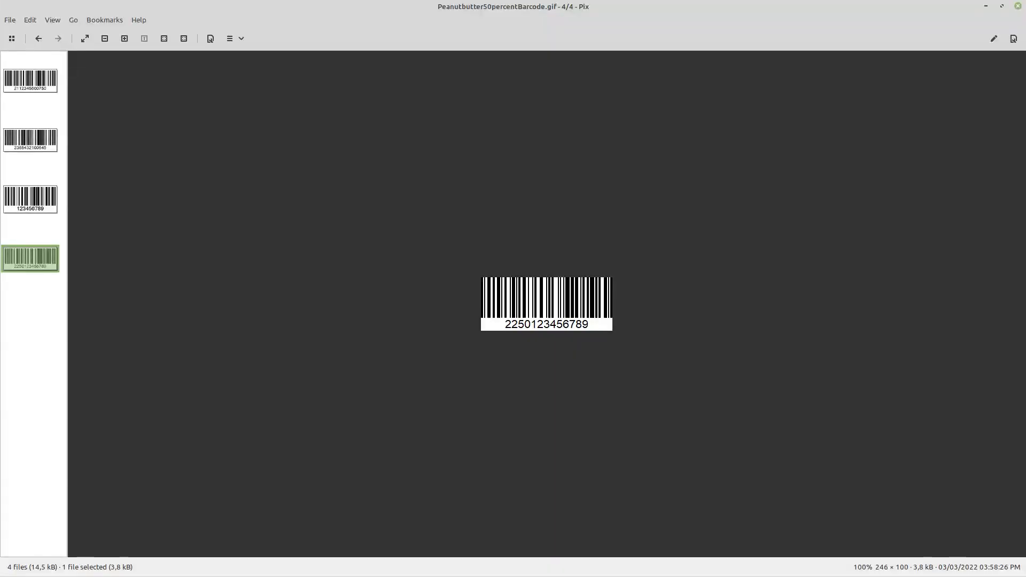
key(alt+Tab)
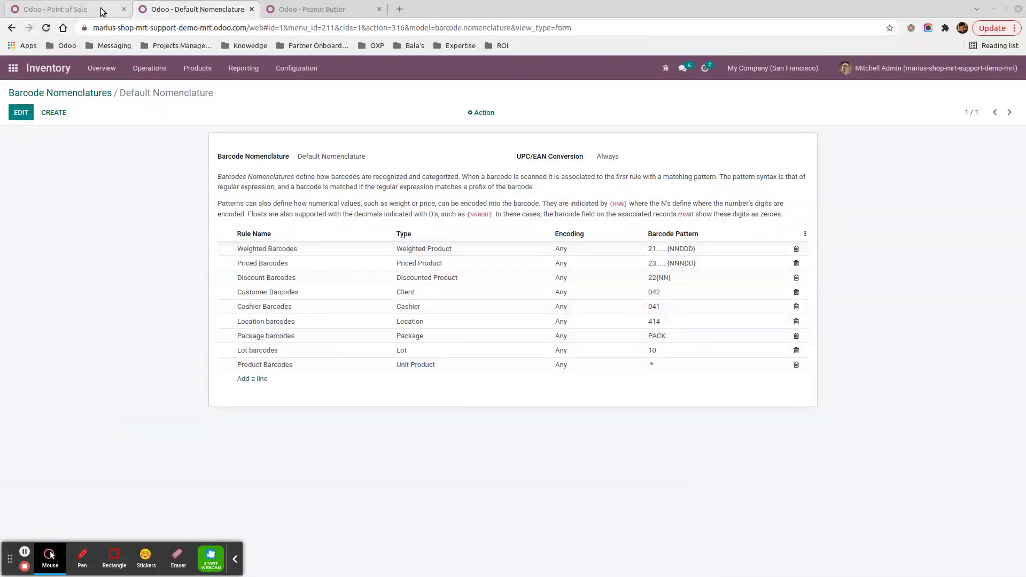
click(64, 12)
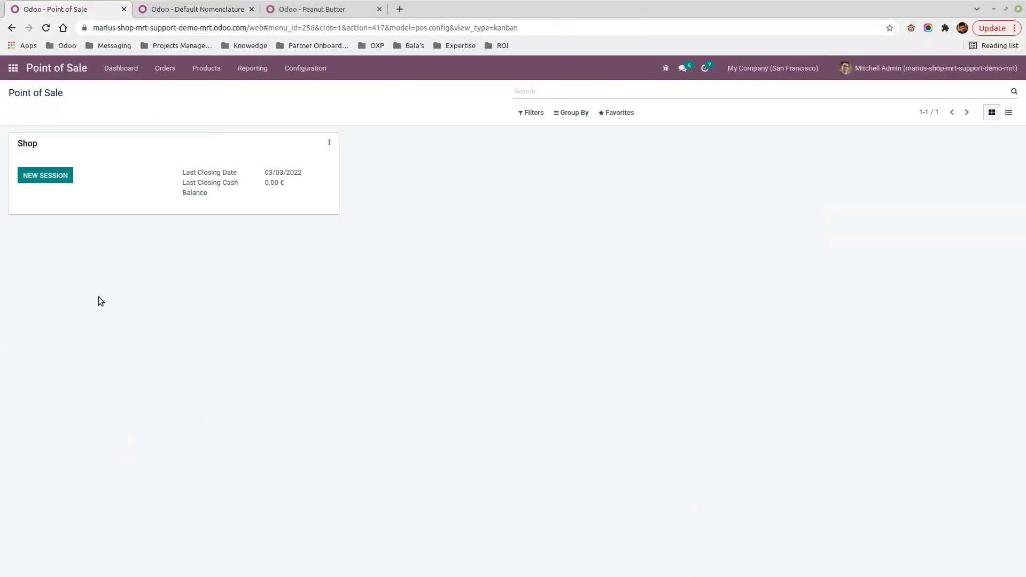
click(46, 178)
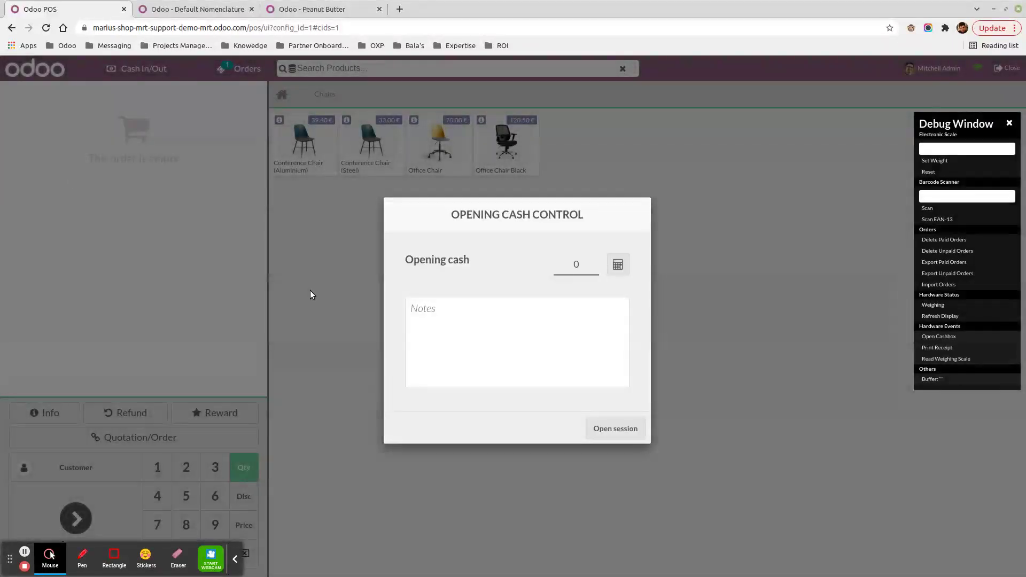
click(615, 428)
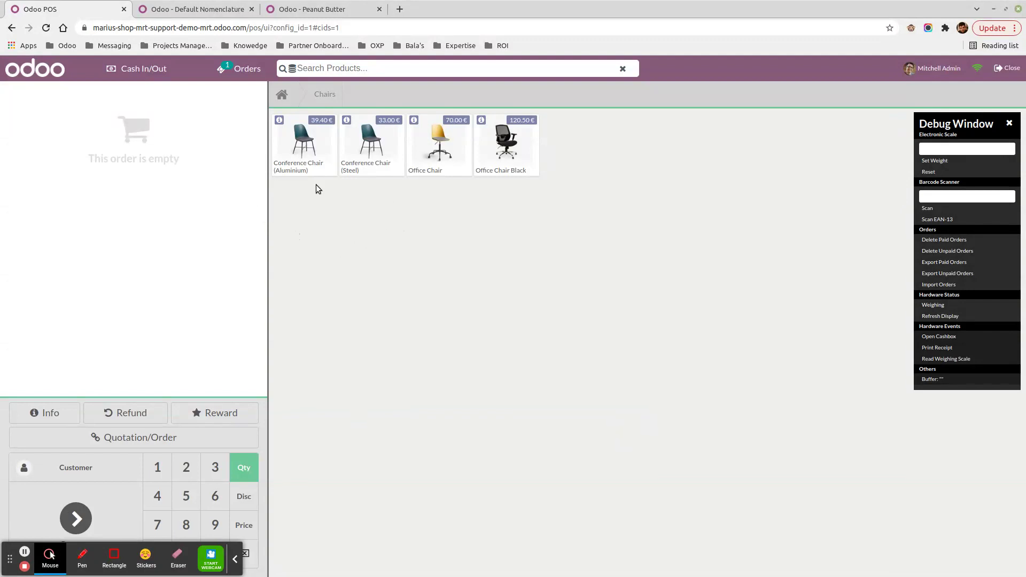
click(937, 198)
text(2112345600)
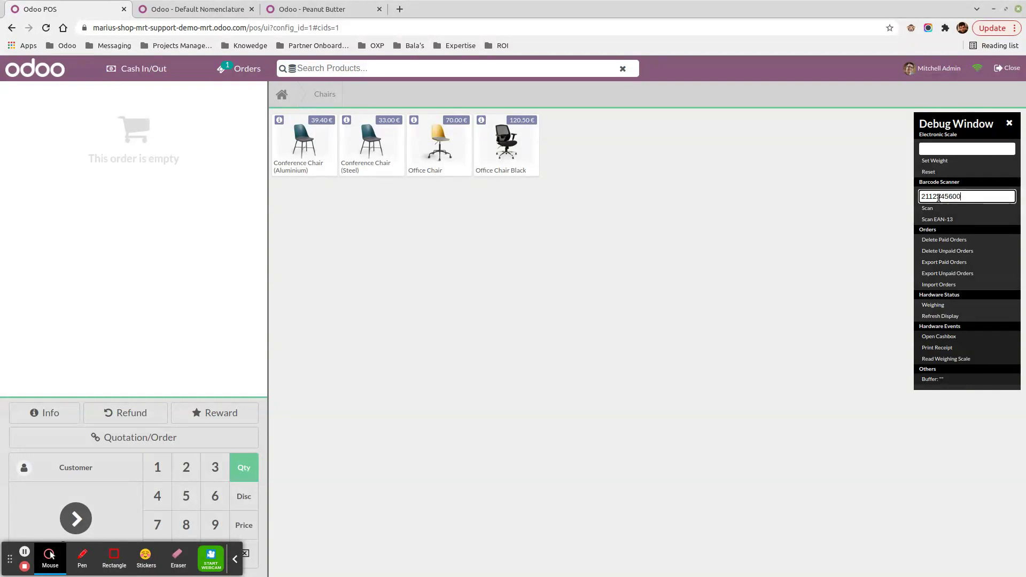
text(750)
click(933, 209)
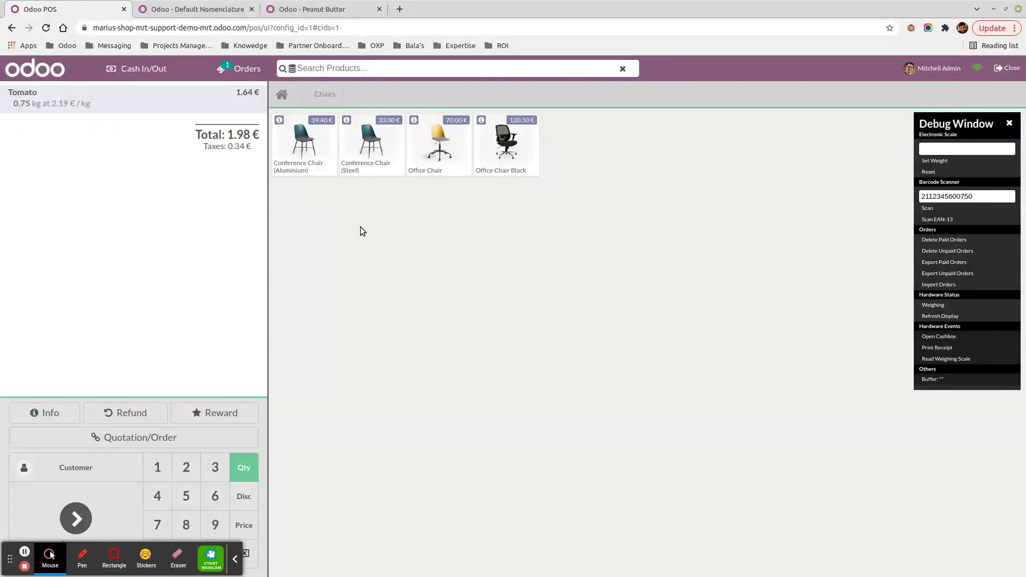
click(979, 196)
drag(979, 196, 960, 196)
key(BackSpace)
text(500)
click(929, 209)
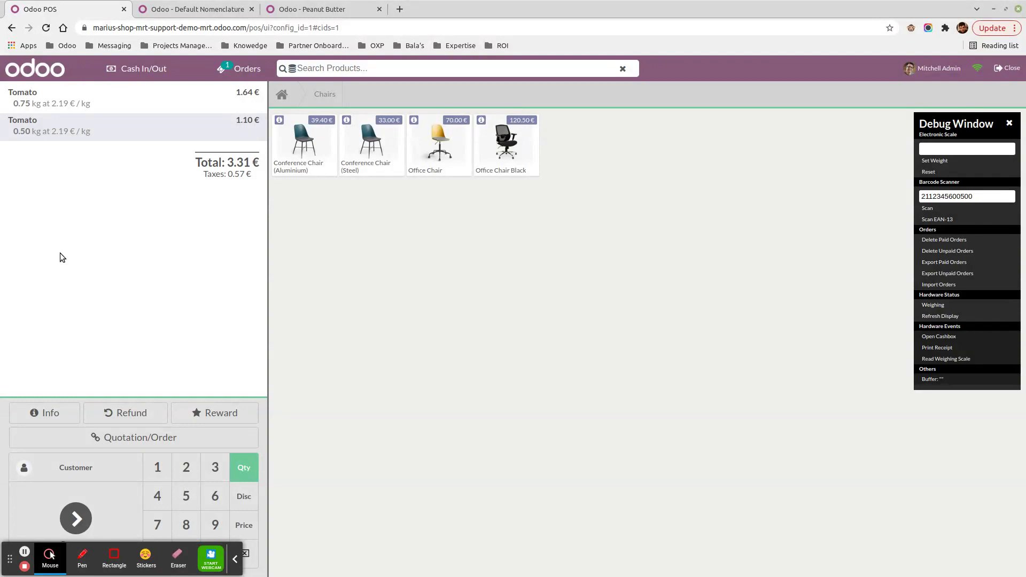
double_click(979, 200)
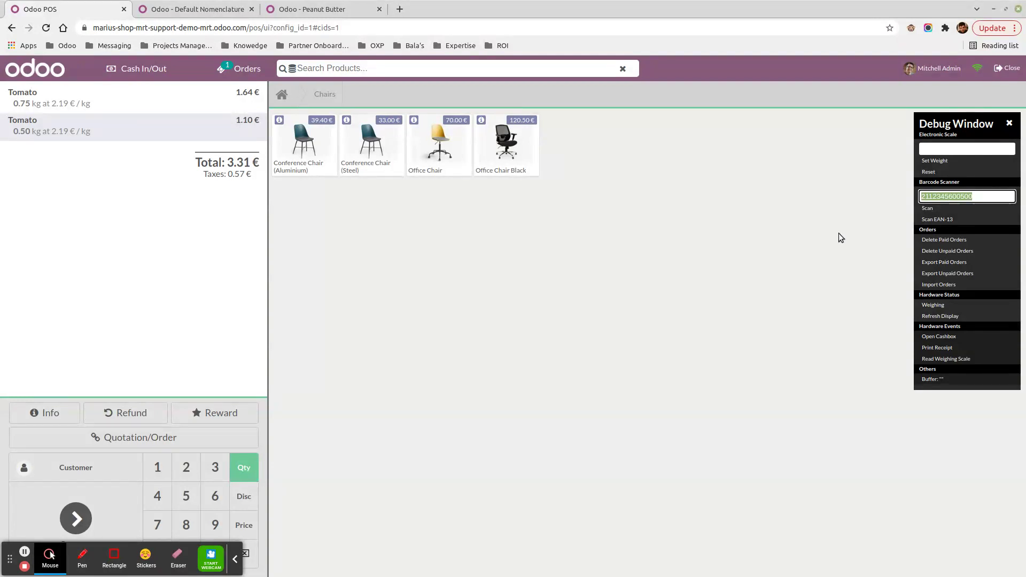
text(23654321006)
text(45)
click(928, 209)
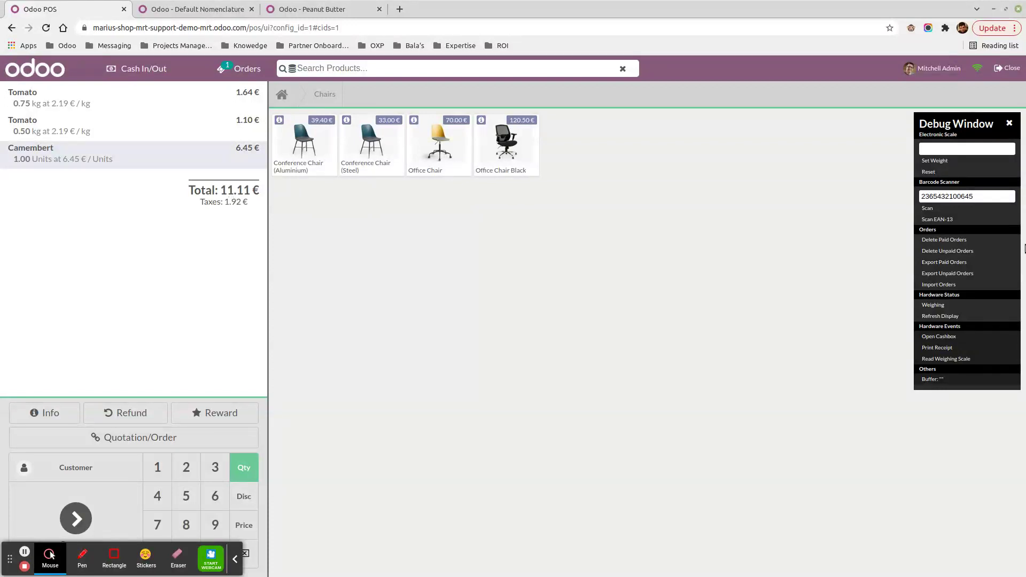
drag(991, 197, 906, 195)
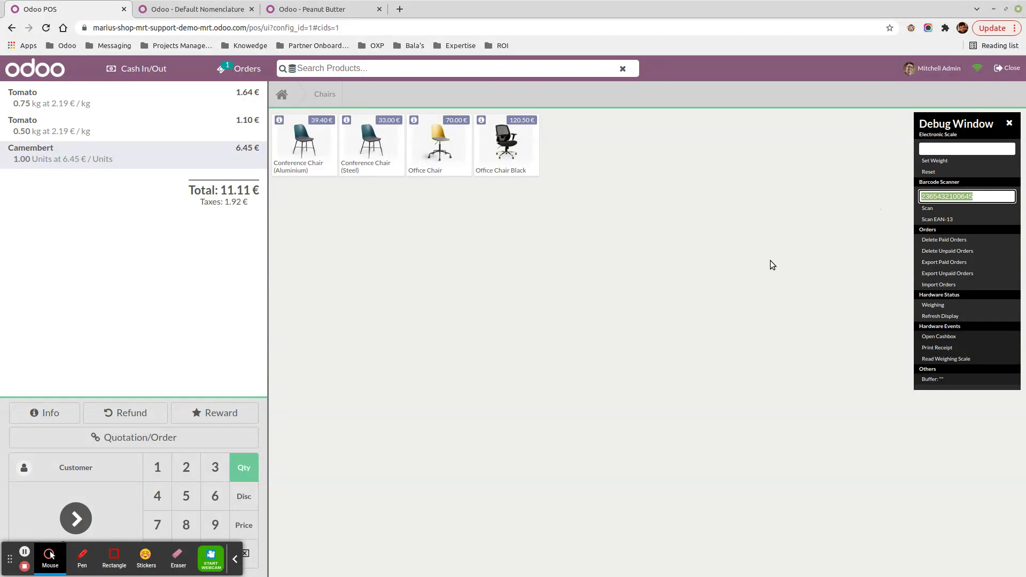
text(123456789)
click(938, 207)
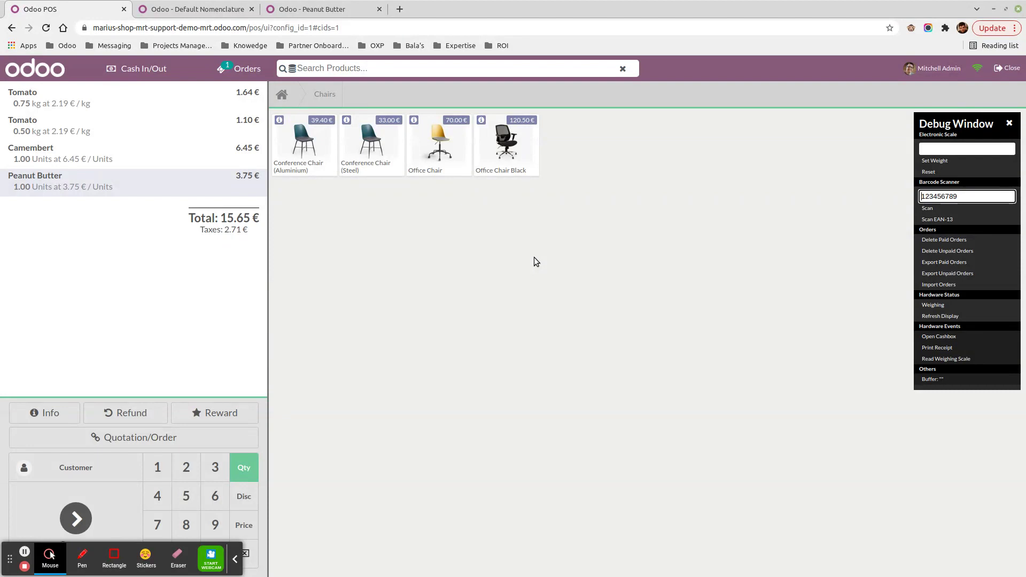
text(2250)
click(926, 209)
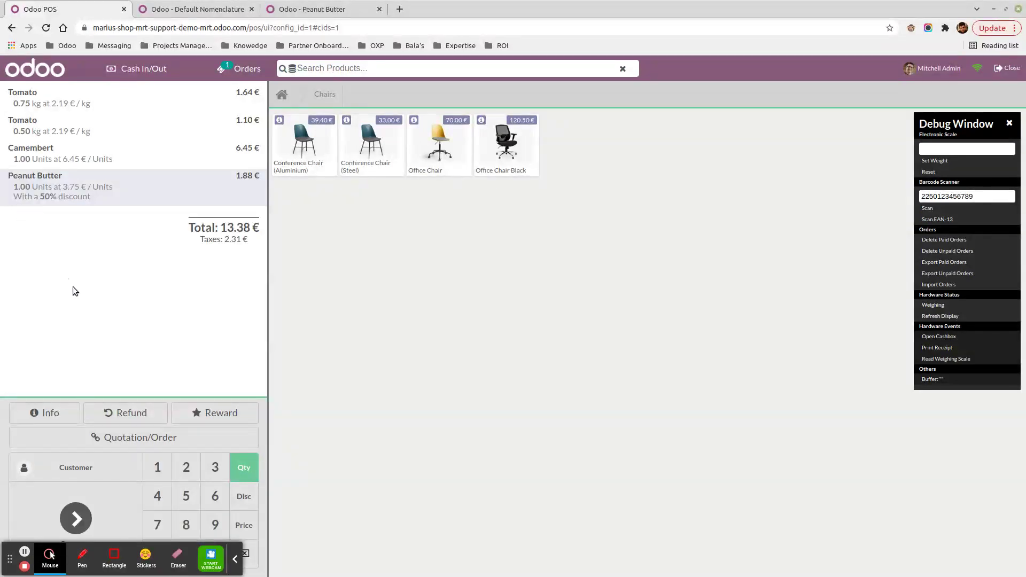
click(933, 196)
key(BackSpace)
text(3)
drag(932, 196, 940, 196)
click(954, 211)
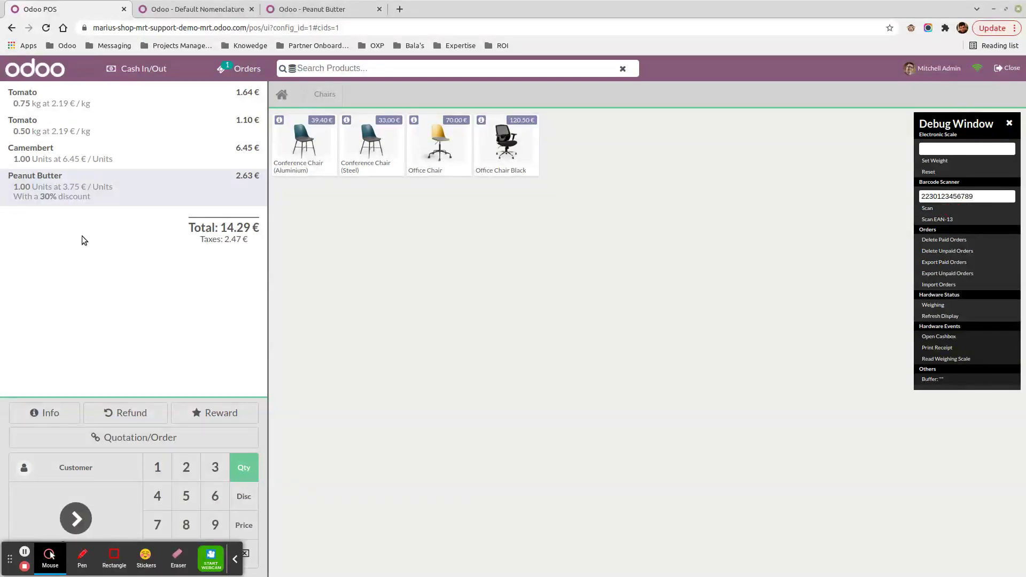